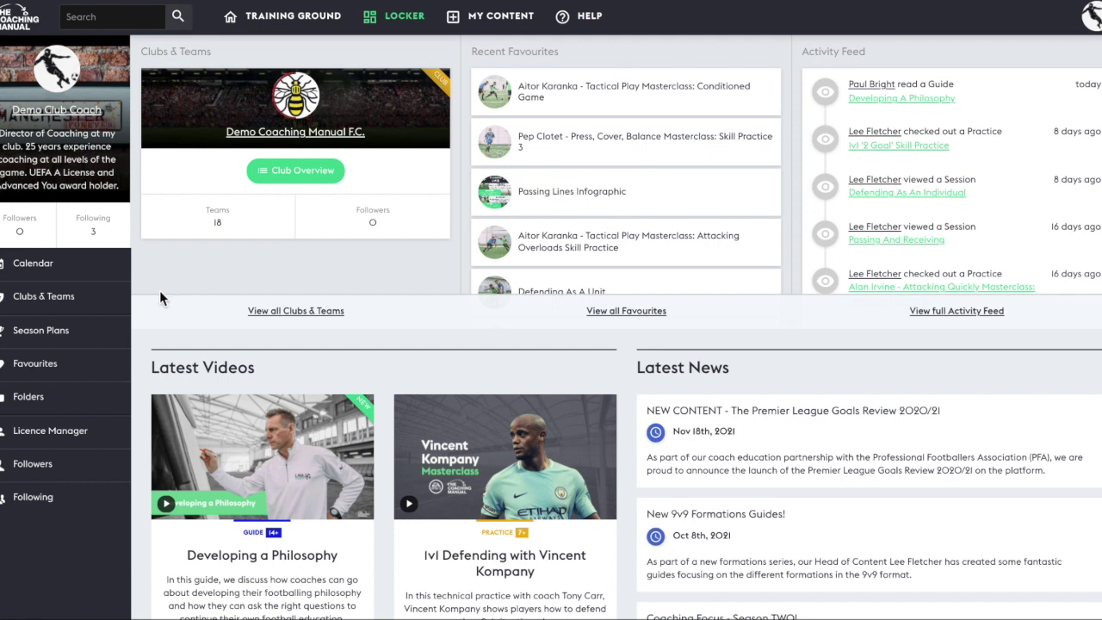
Step: Drill from Folders into Age Phases Training > Youth Dev Phase > U13 Appropriate Full Sessions and preview Counter Attacking
{"action": "left_click", "coordinate": [36, 401]}
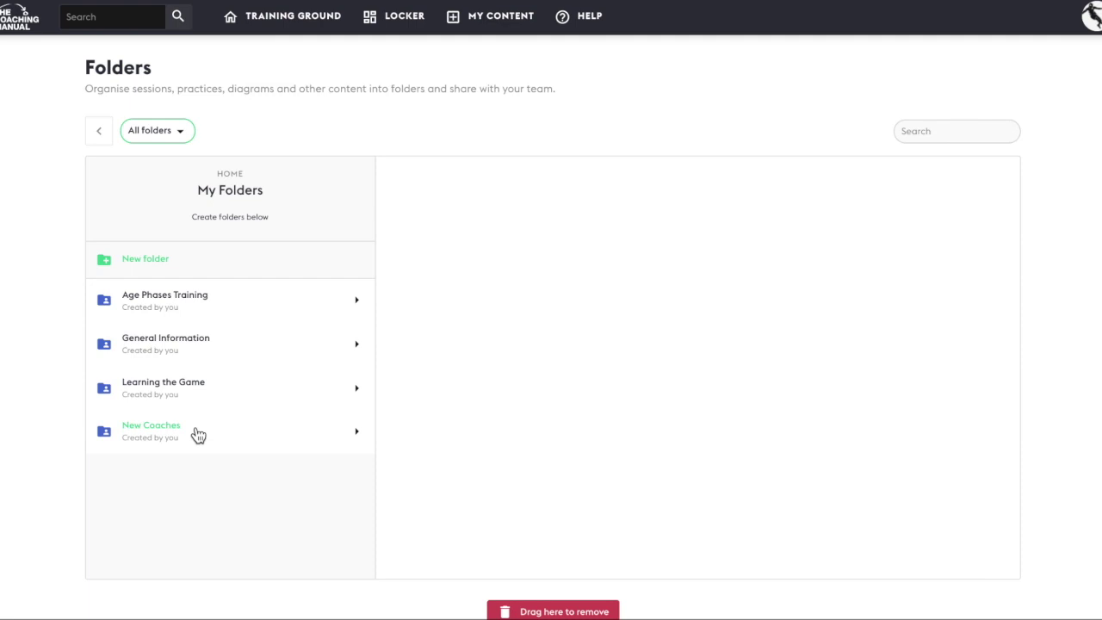
{"action": "left_click", "coordinate": [223, 305]}
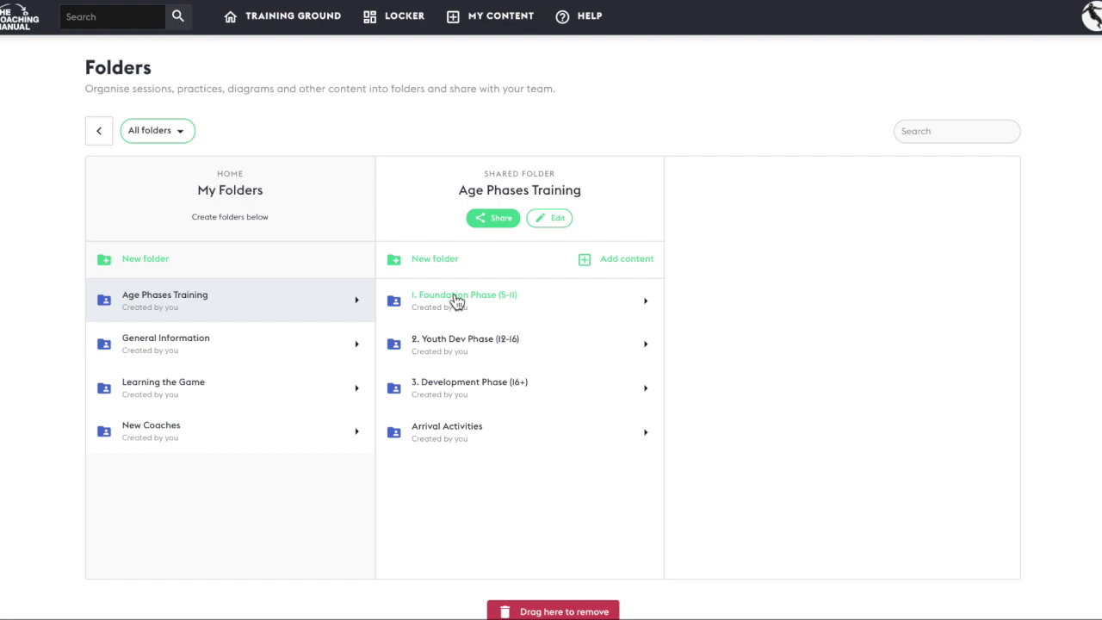
{"action": "left_click", "coordinate": [492, 353]}
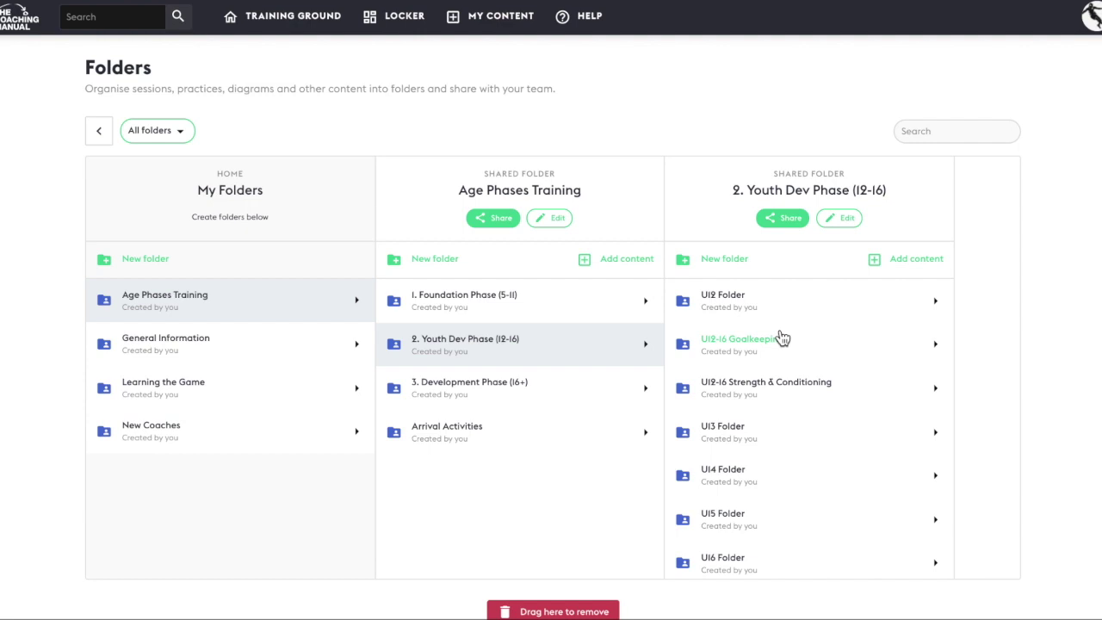
{"action": "left_click", "coordinate": [689, 433]}
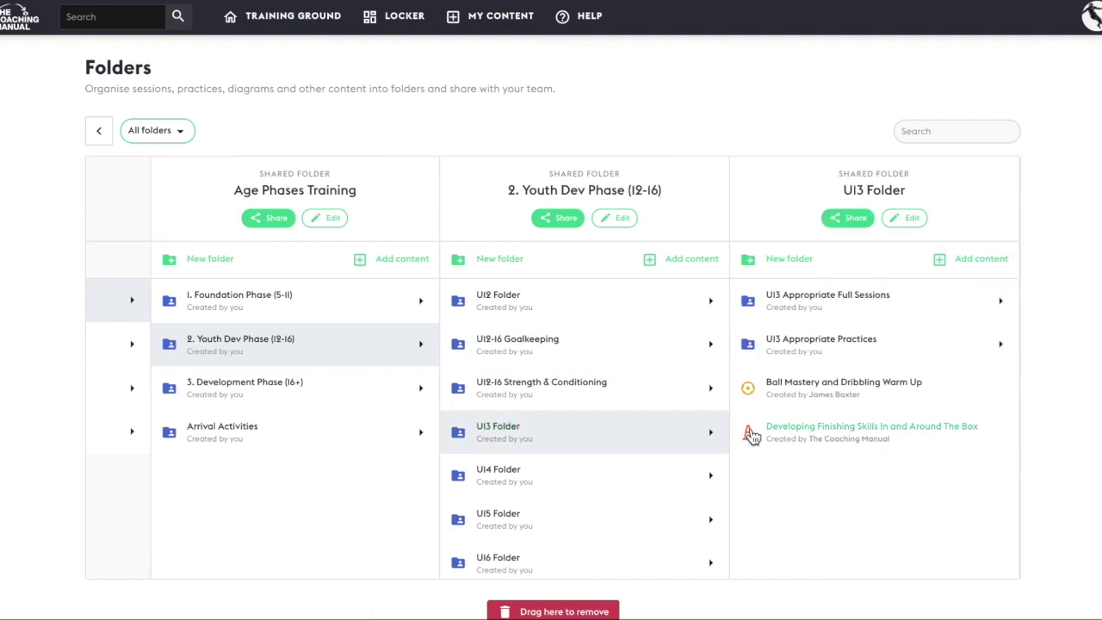
{"action": "left_click", "coordinate": [878, 306]}
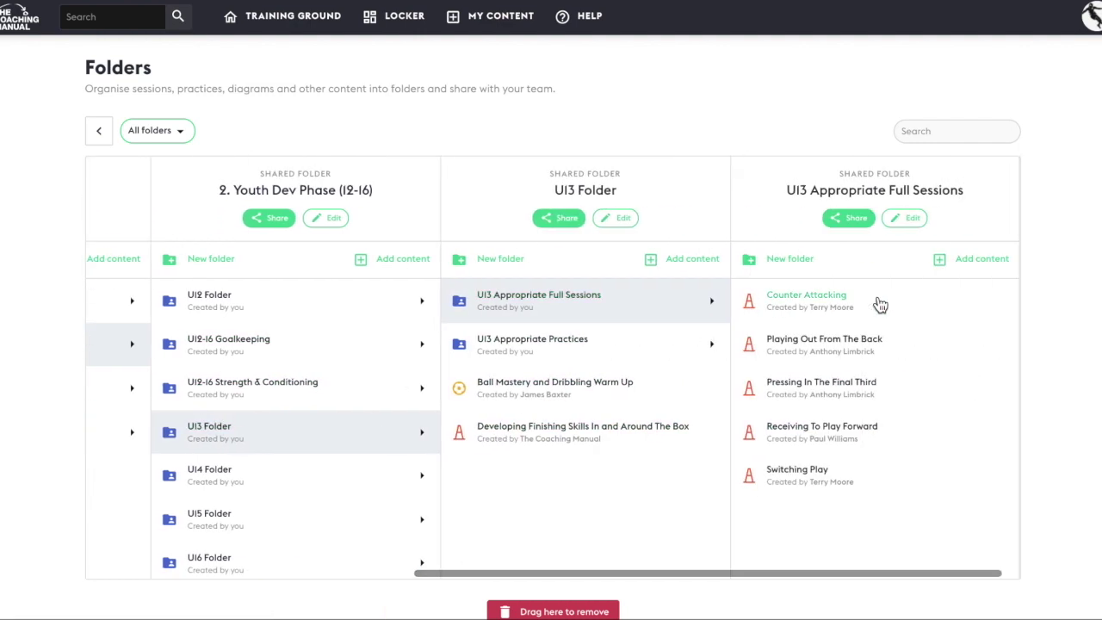
{"action": "left_click", "coordinate": [827, 307]}
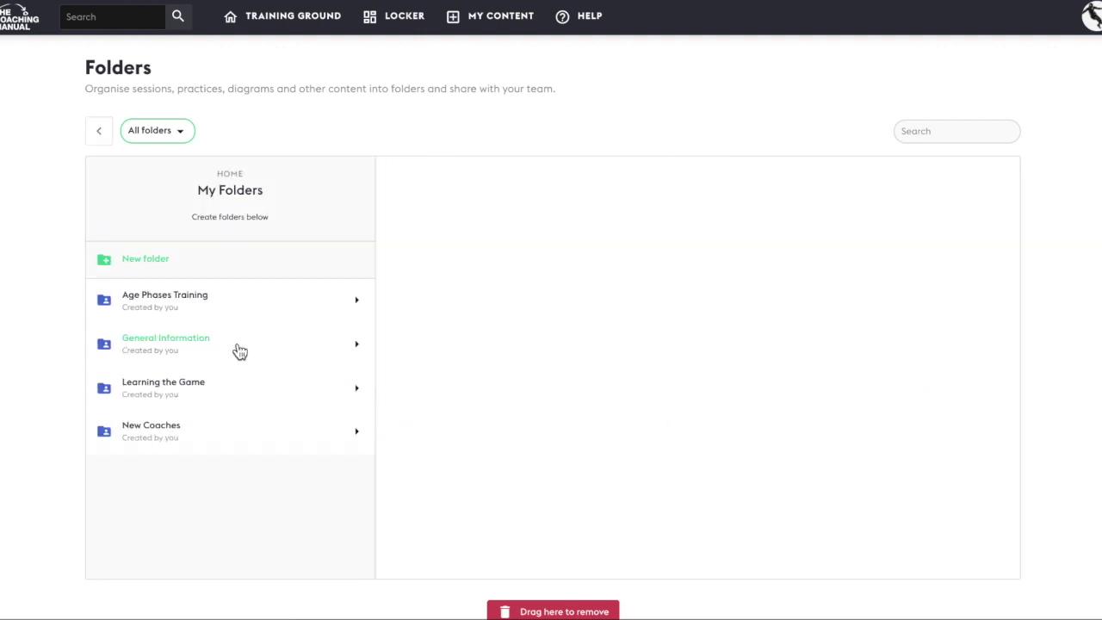
Step: Browse General Information, How to use The Coaching Manual and Free Content, then open Learning the Game
{"action": "left_click", "coordinate": [240, 352]}
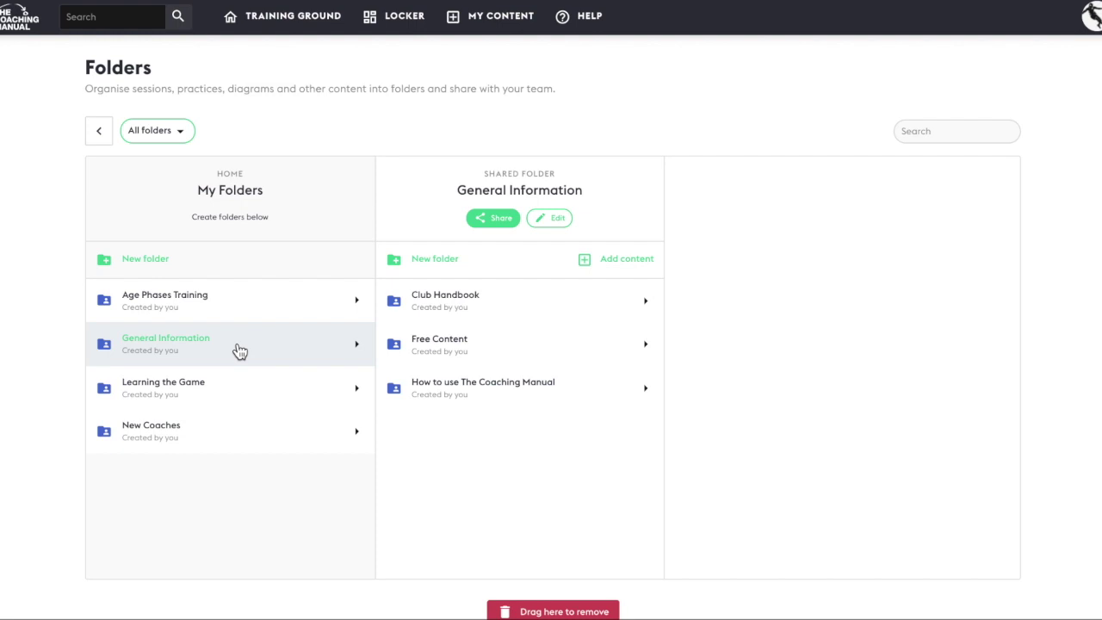
{"action": "left_click", "coordinate": [432, 399]}
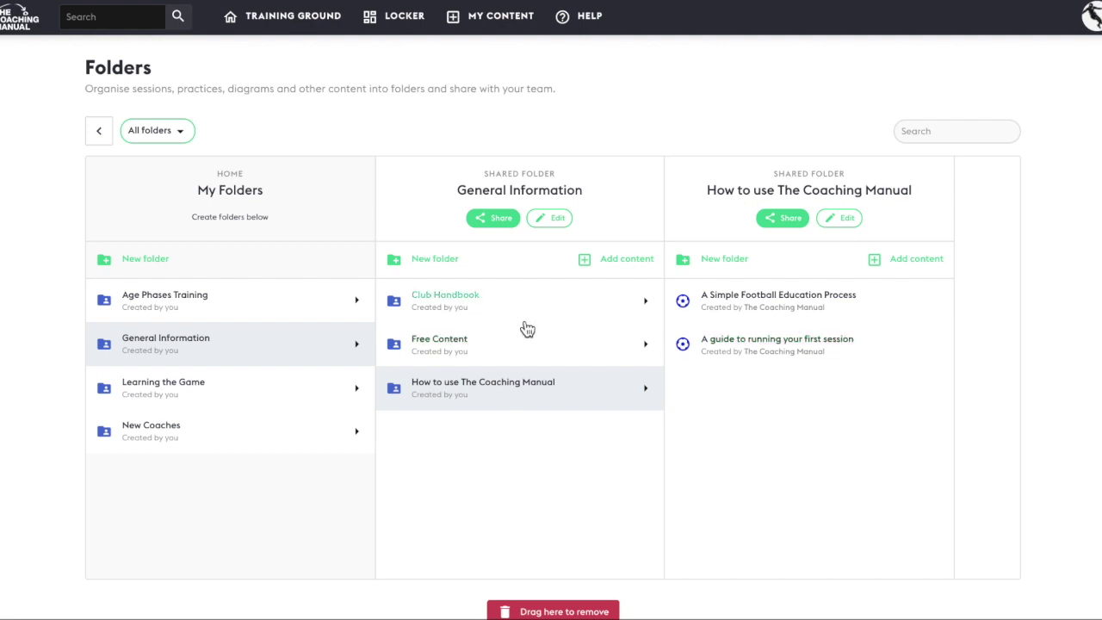
{"action": "left_click", "coordinate": [506, 349]}
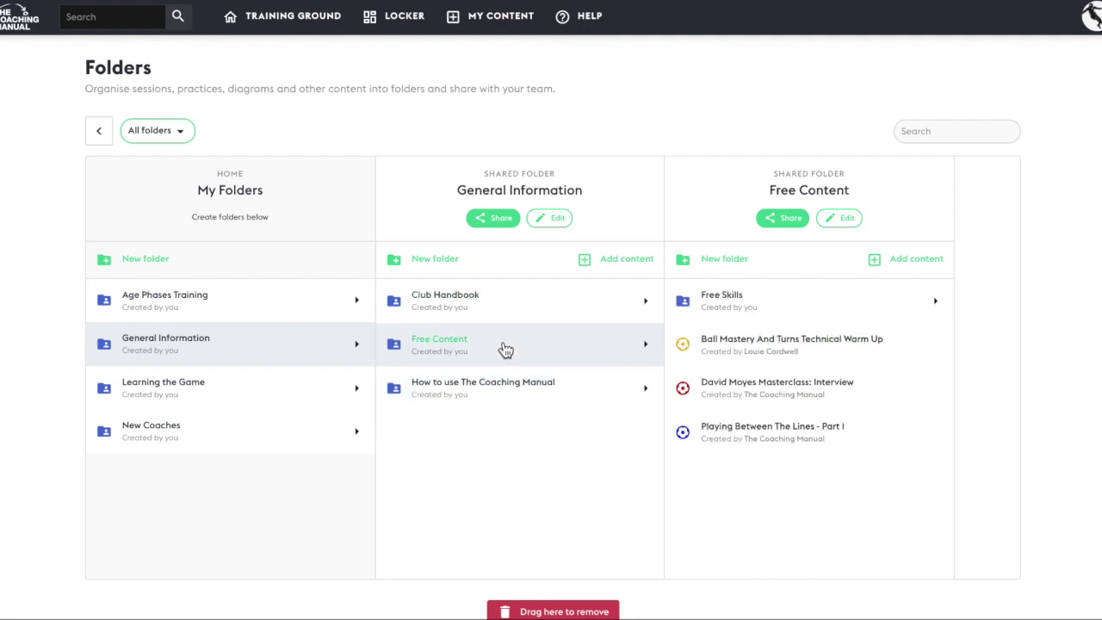
{"action": "left_click", "coordinate": [448, 388]}
{"action": "left_click", "coordinate": [274, 394]}
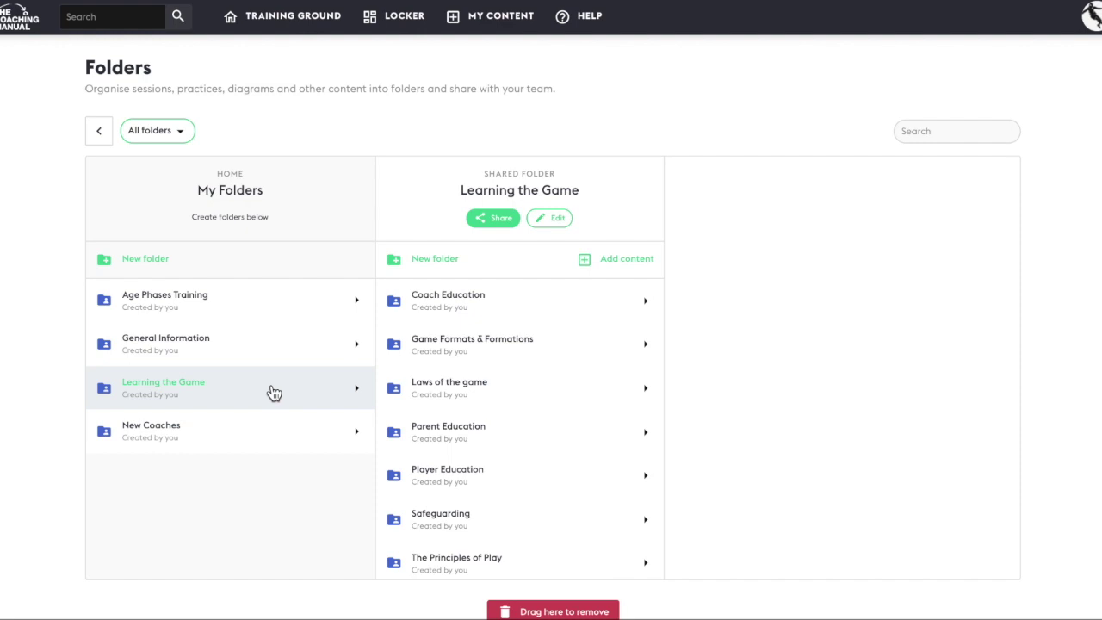
Step: Explore the Player Education folder's Mind and Game subfolders
{"action": "left_click", "coordinate": [469, 479]}
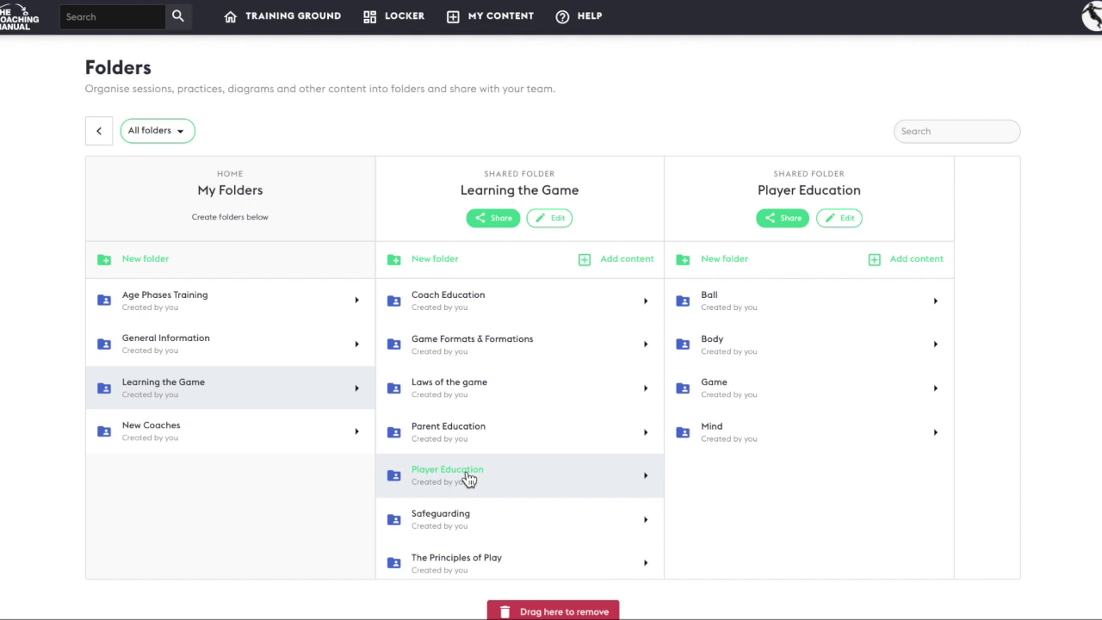
{"action": "left_click", "coordinate": [745, 425]}
{"action": "left_click", "coordinate": [639, 388]}
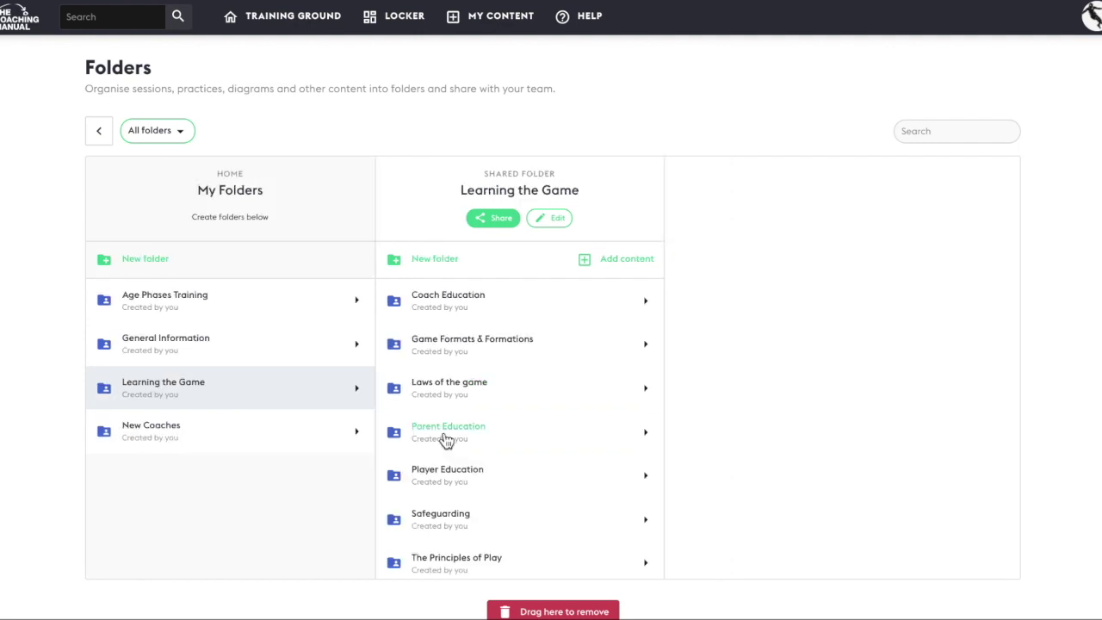
Step: Browse Parent Education and Coach Education, then collapse back to the top-level folders
{"action": "left_click", "coordinate": [451, 441]}
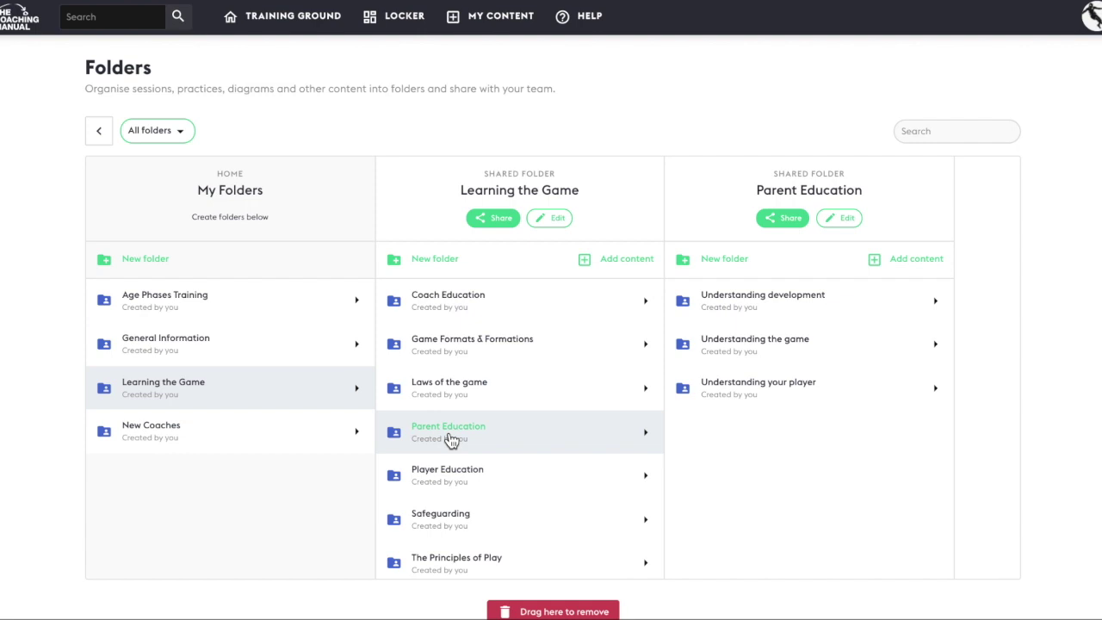
{"action": "left_click", "coordinate": [746, 341]}
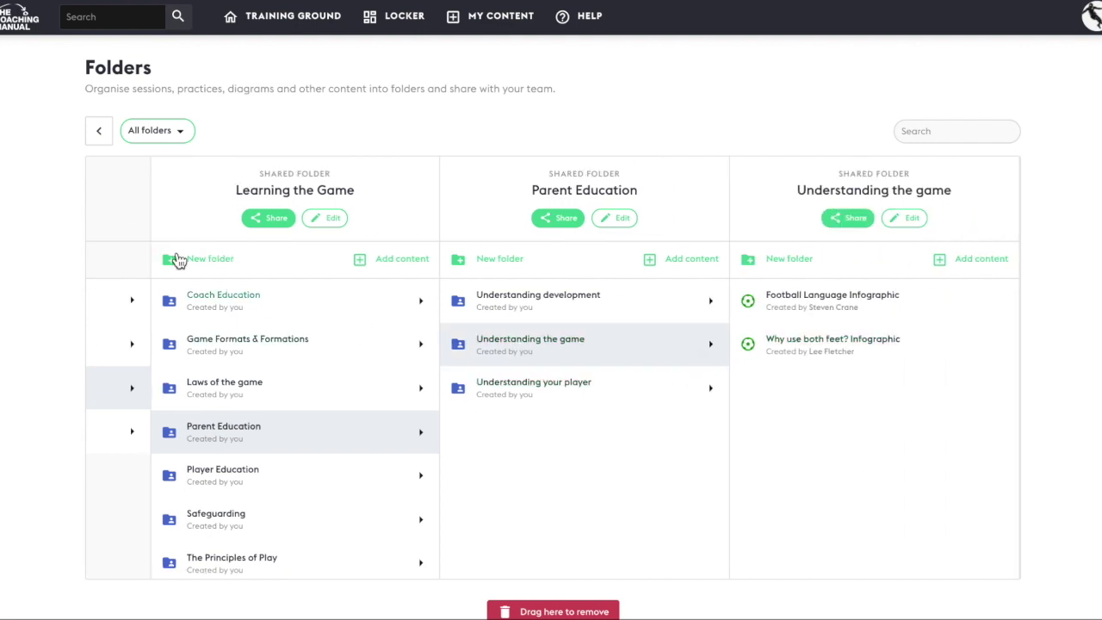
{"action": "left_click", "coordinate": [99, 134]}
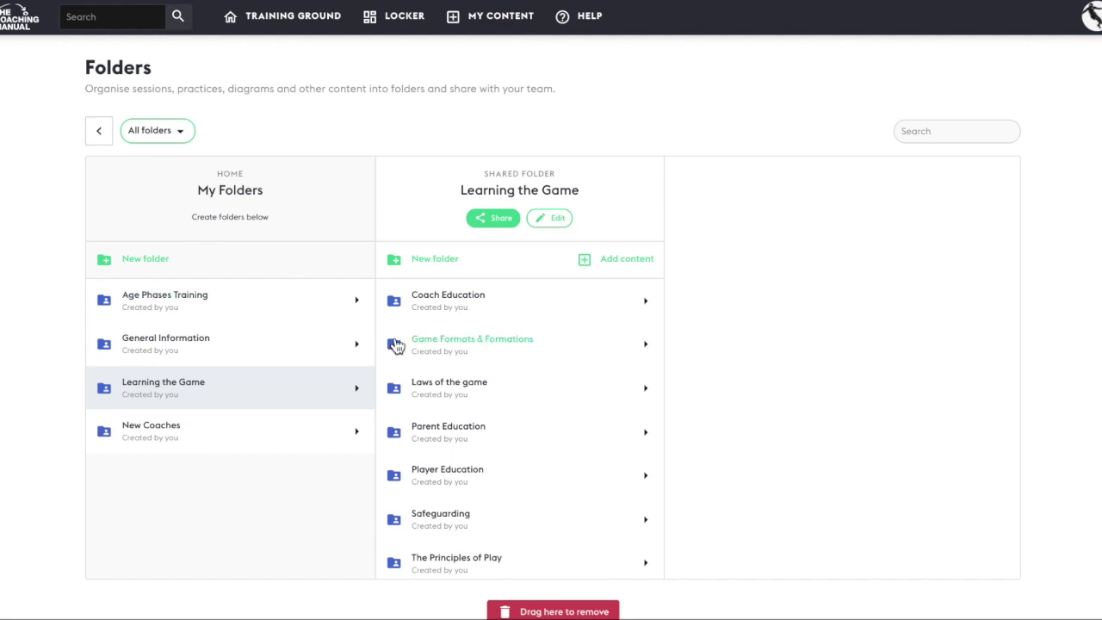
{"action": "left_click", "coordinate": [474, 310]}
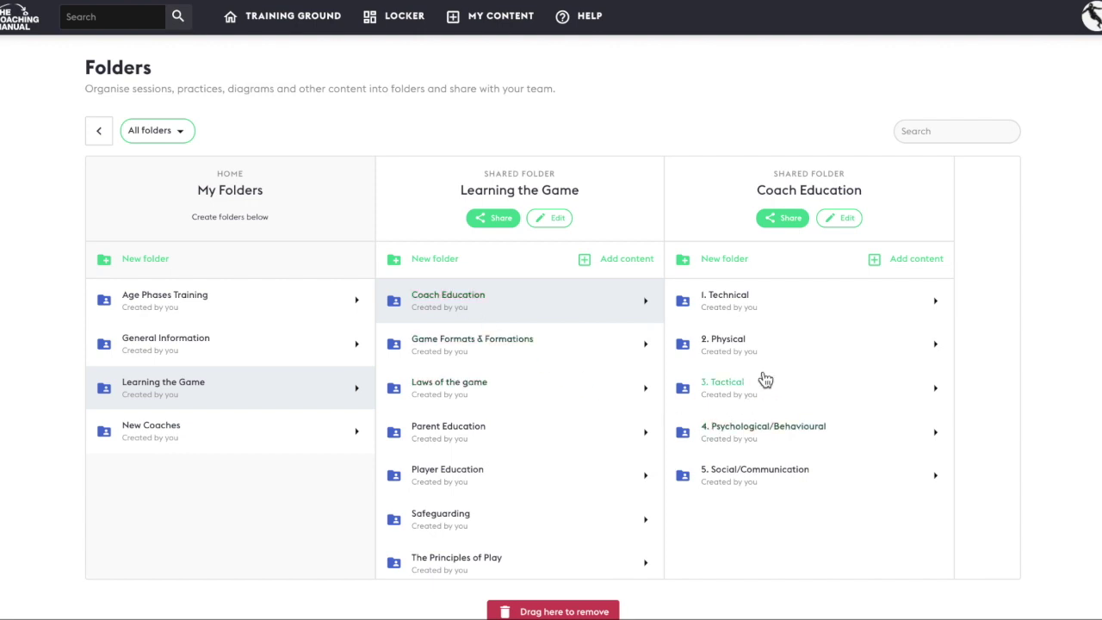
{"action": "left_click", "coordinate": [234, 302]}
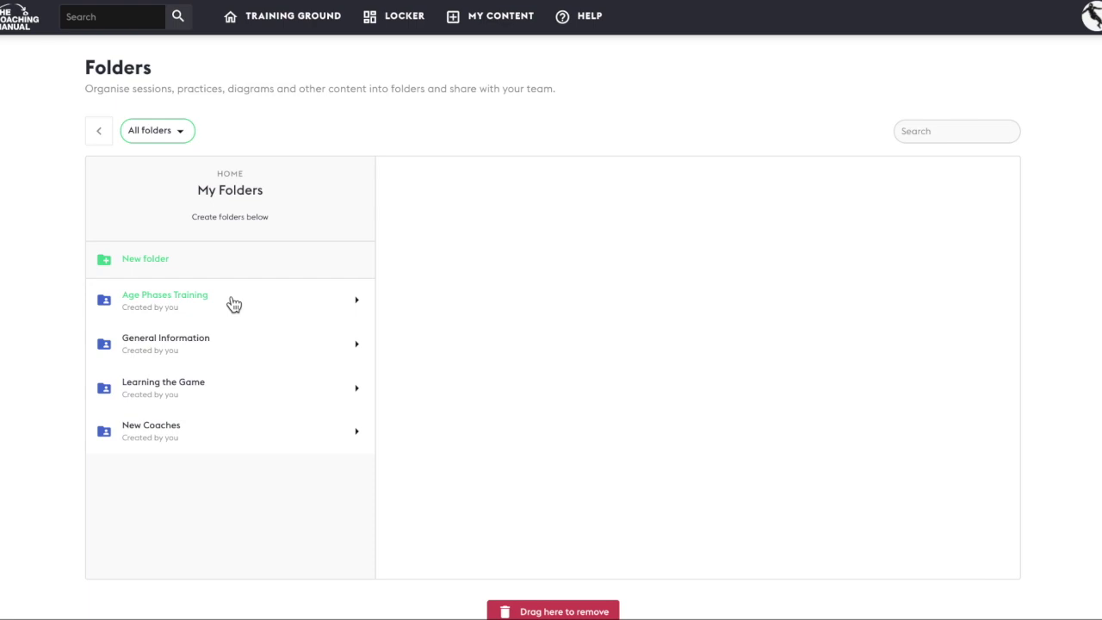
Step: Open the New Coaches folder, scroll its articles, and look inside Practices to get started
{"action": "left_click", "coordinate": [156, 449]}
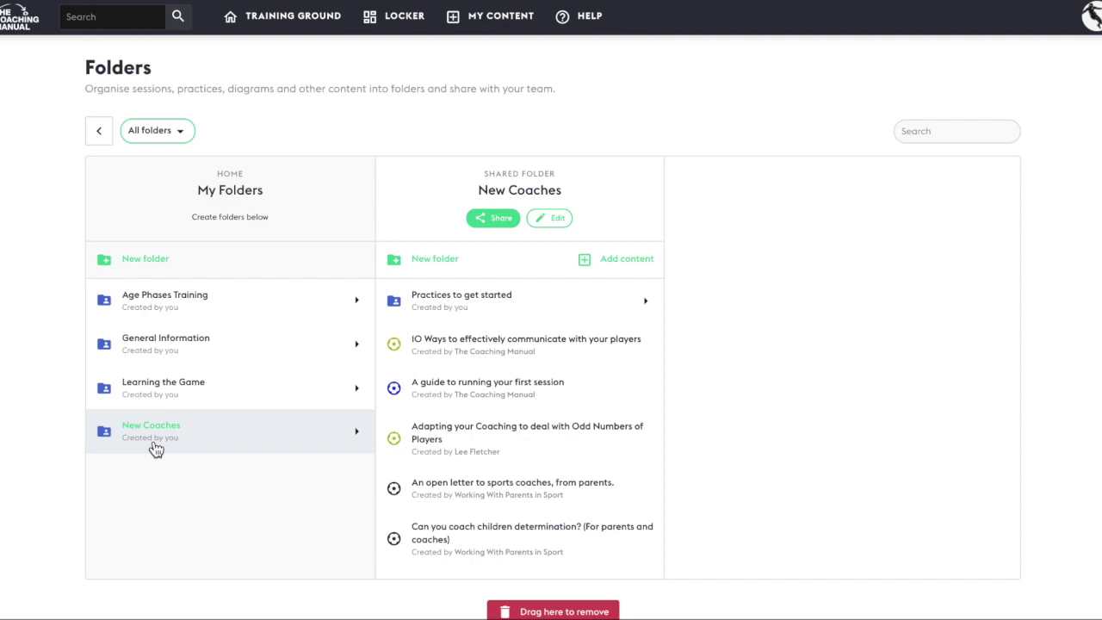
{"action": "scroll", "coordinate": [500, 425], "scroll_direction": "down", "scroll_amount": 1}
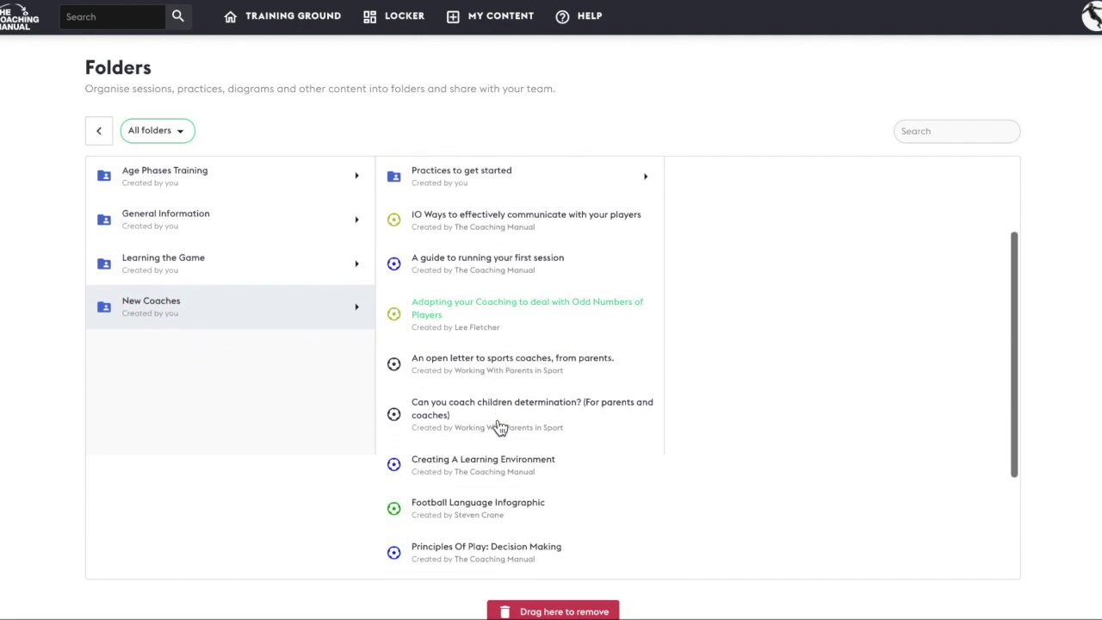
{"action": "scroll", "coordinate": [499, 426], "scroll_direction": "down", "scroll_amount": 4}
{"action": "scroll", "coordinate": [500, 425], "scroll_direction": "down", "scroll_amount": 1}
{"action": "scroll", "coordinate": [500, 425], "scroll_direction": "up", "scroll_amount": 1}
{"action": "scroll", "coordinate": [500, 425], "scroll_direction": "up", "scroll_amount": 1}
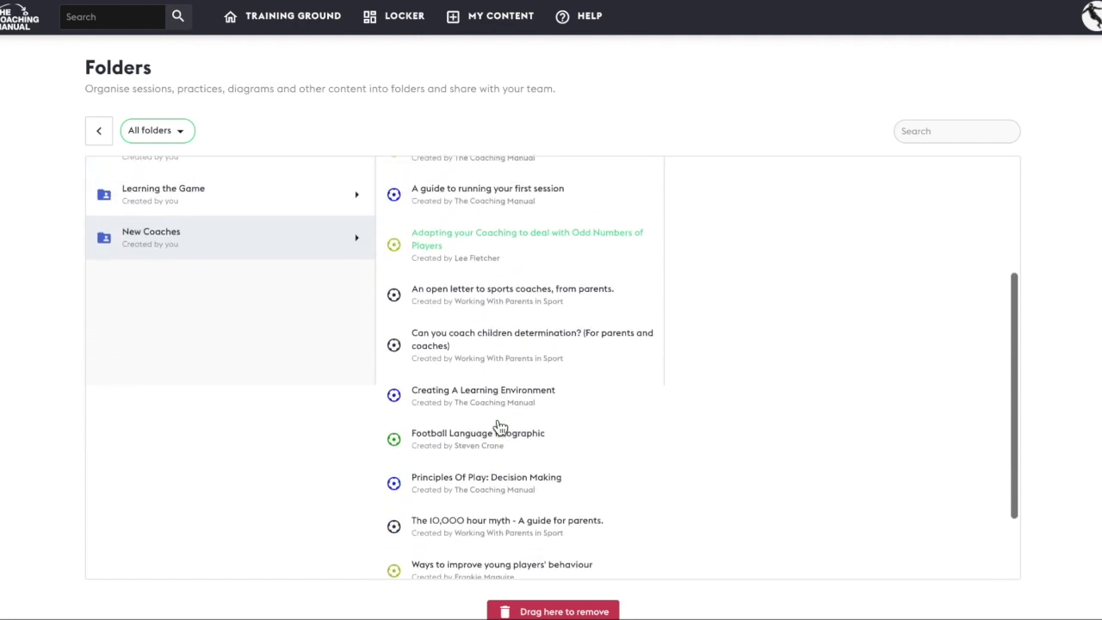
{"action": "scroll", "coordinate": [499, 426], "scroll_direction": "up", "scroll_amount": 1}
{"action": "scroll", "coordinate": [499, 425], "scroll_direction": "up", "scroll_amount": 2}
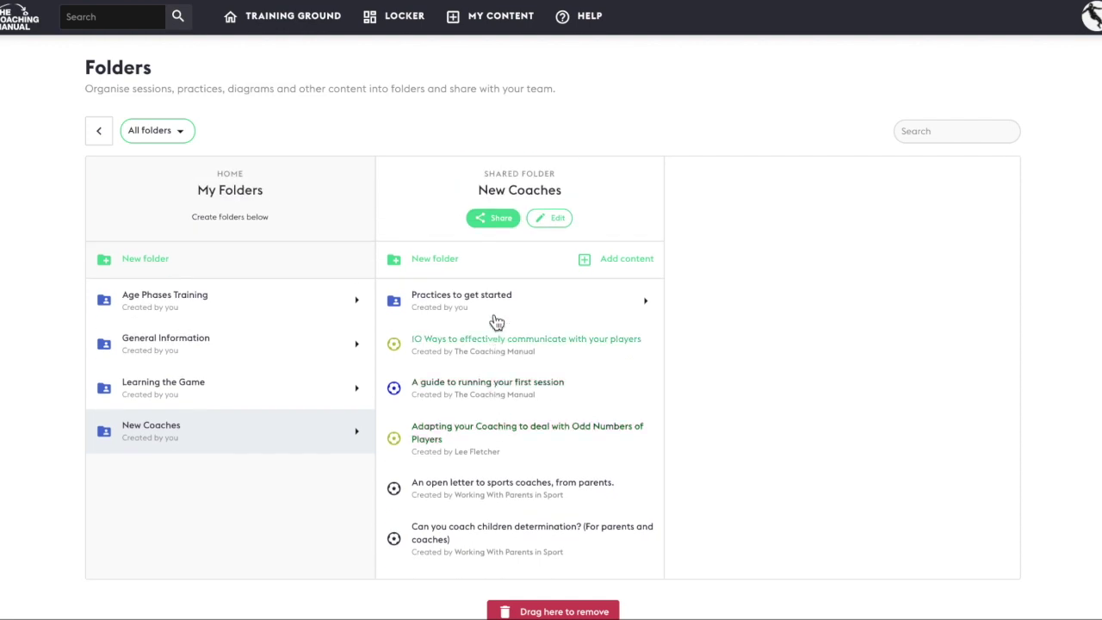
{"action": "left_click", "coordinate": [497, 303]}
{"action": "left_click", "coordinate": [99, 133]}
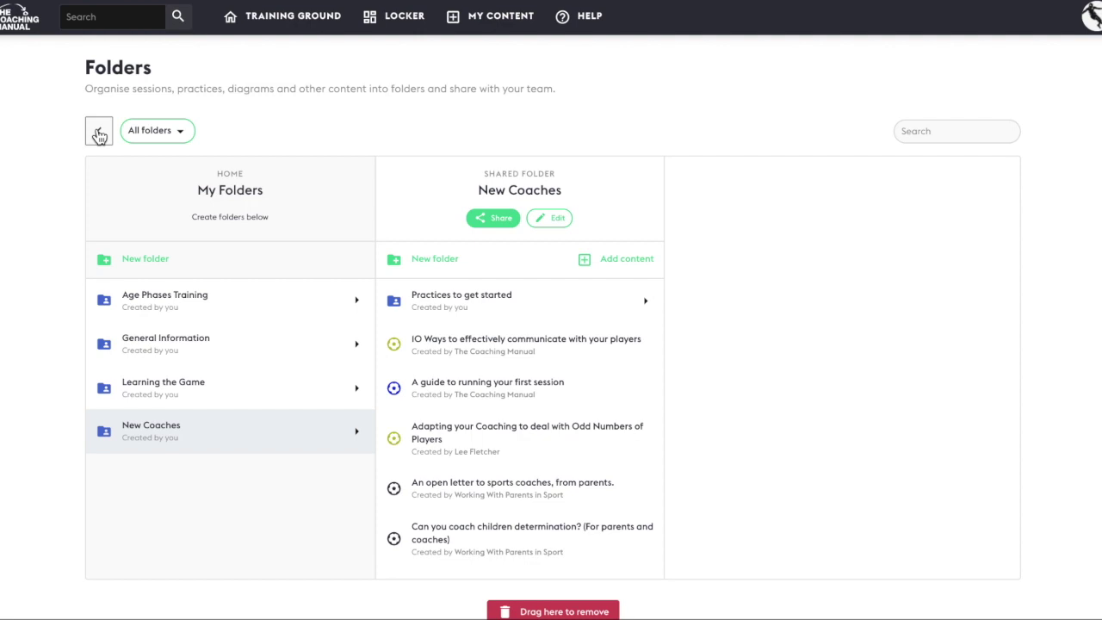
Step: Open Age Phases Training > 1. Foundation Phase (5-11) to list its U-age and Strength and Conditioning folders
{"action": "left_click", "coordinate": [155, 298]}
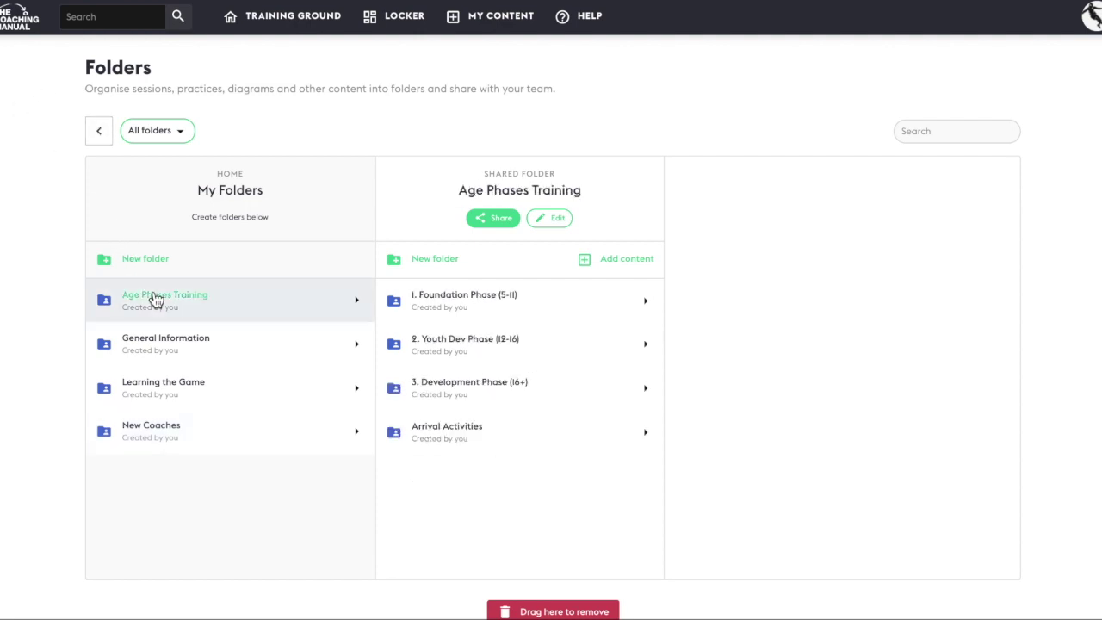
{"action": "left_click", "coordinate": [446, 307]}
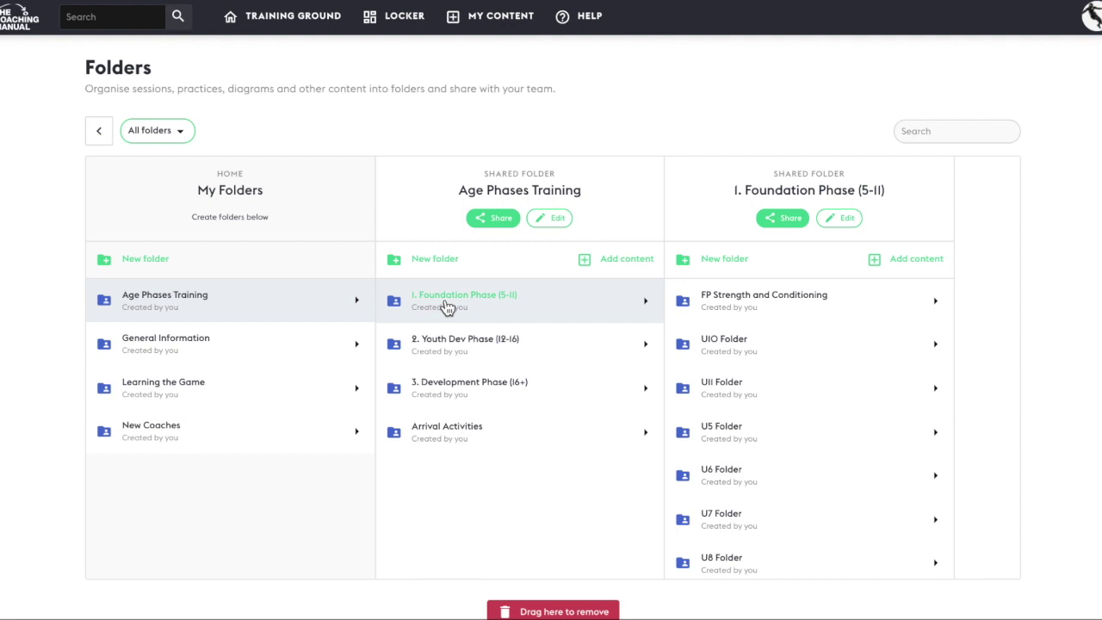
{"action": "left_click", "coordinate": [496, 221]}
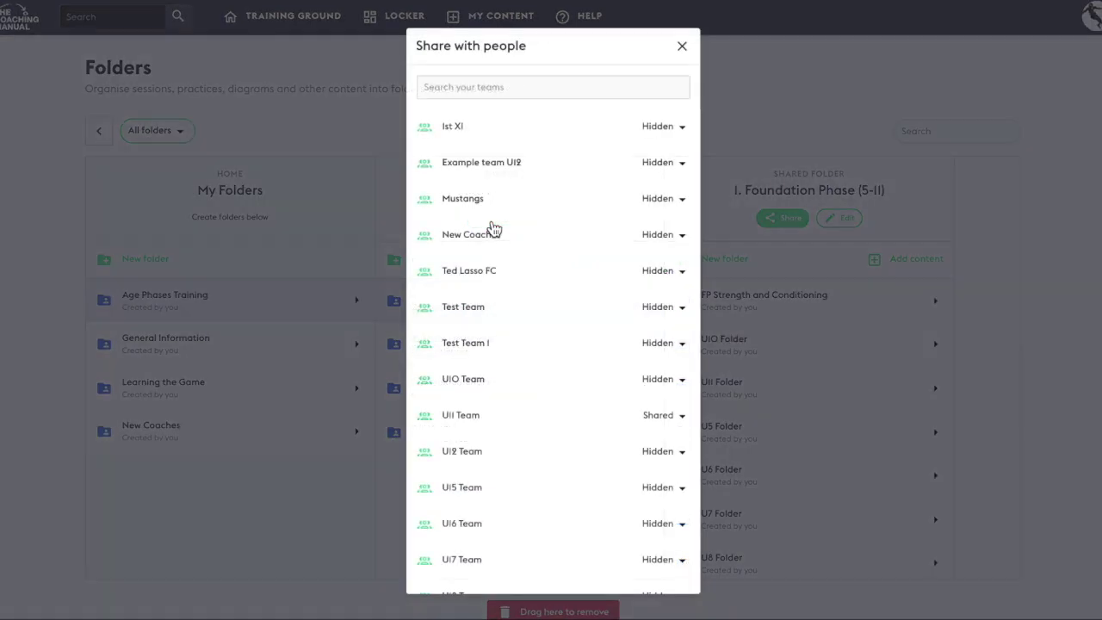
{"action": "left_click", "coordinate": [664, 309]}
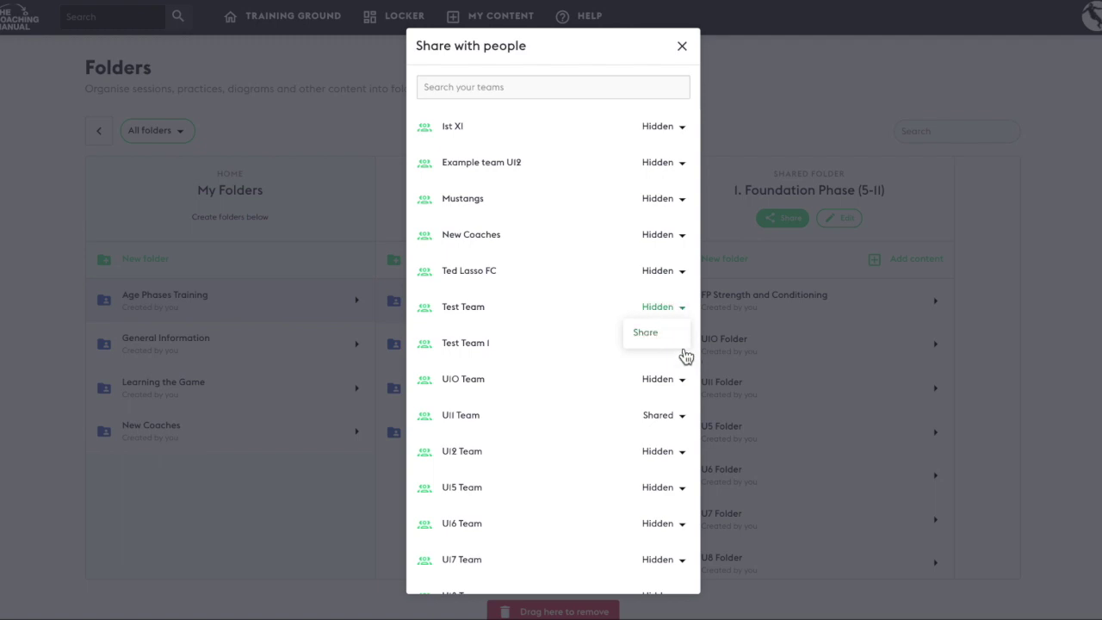
{"action": "left_click", "coordinate": [667, 420]}
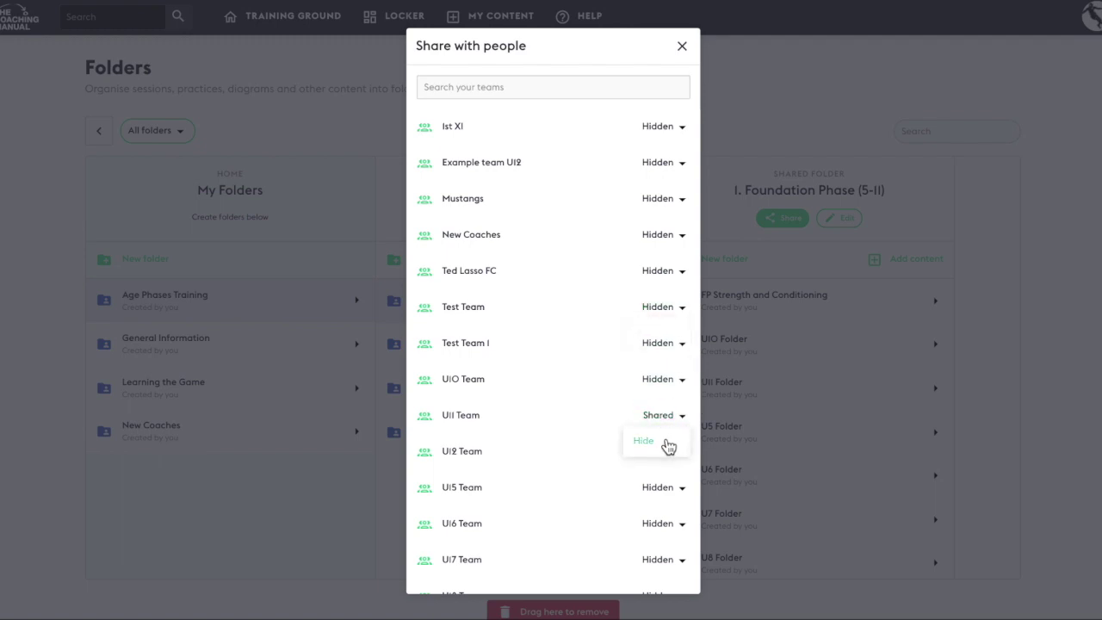
{"action": "left_click", "coordinate": [682, 48]}
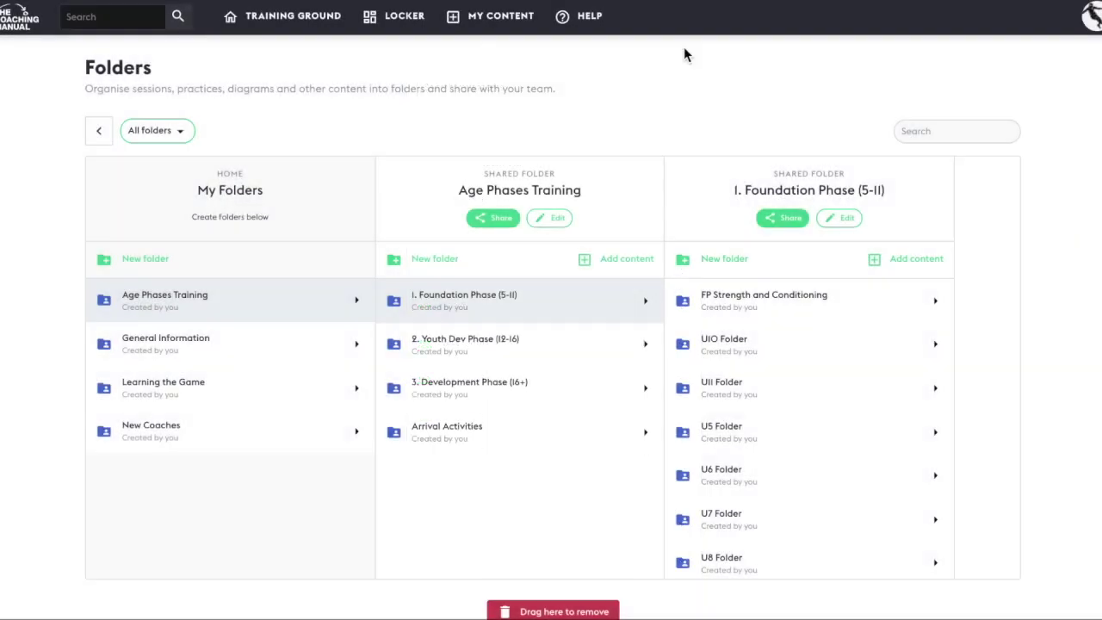